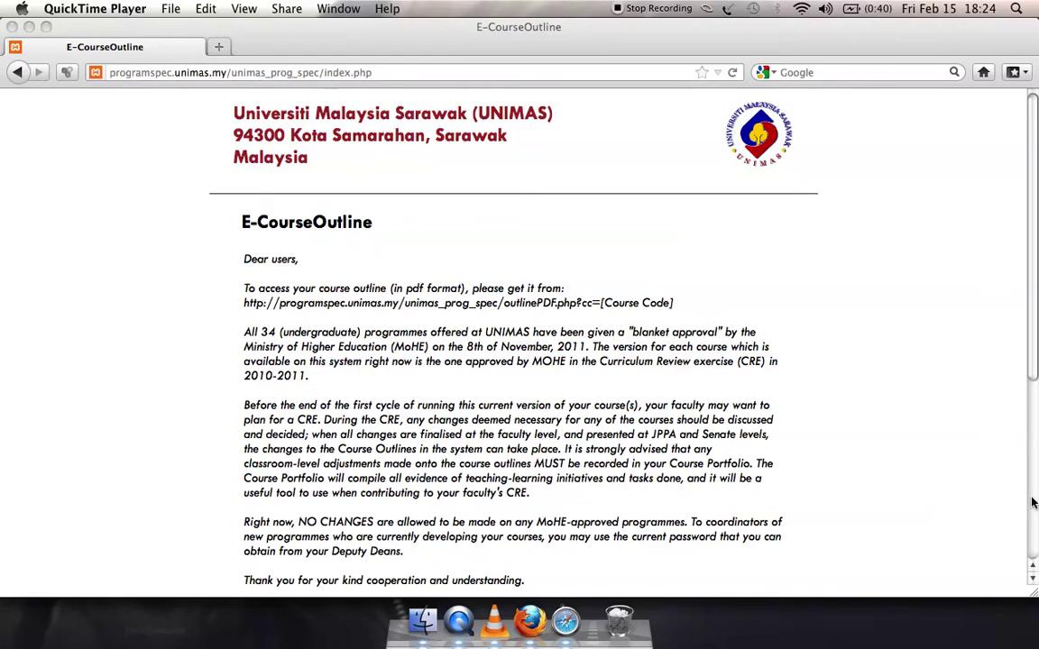
# Log in to the FEB faculty's EBD2053 Labour Economics course outline with the password.
pyautogui.click(1034, 503)
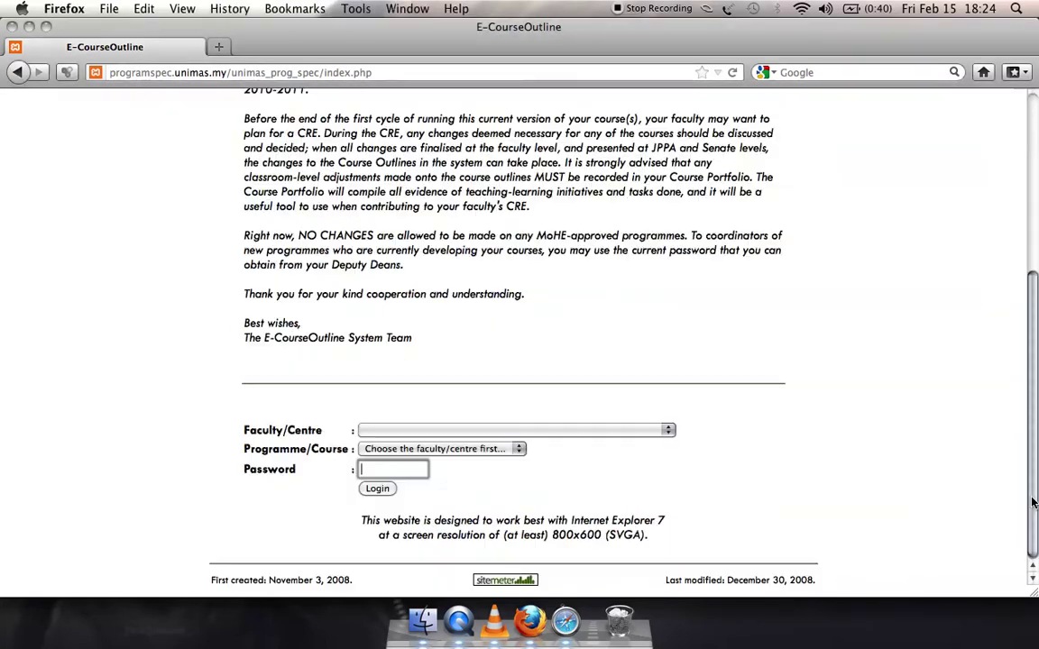
pyautogui.click(627, 437)
pyautogui.press('Return')
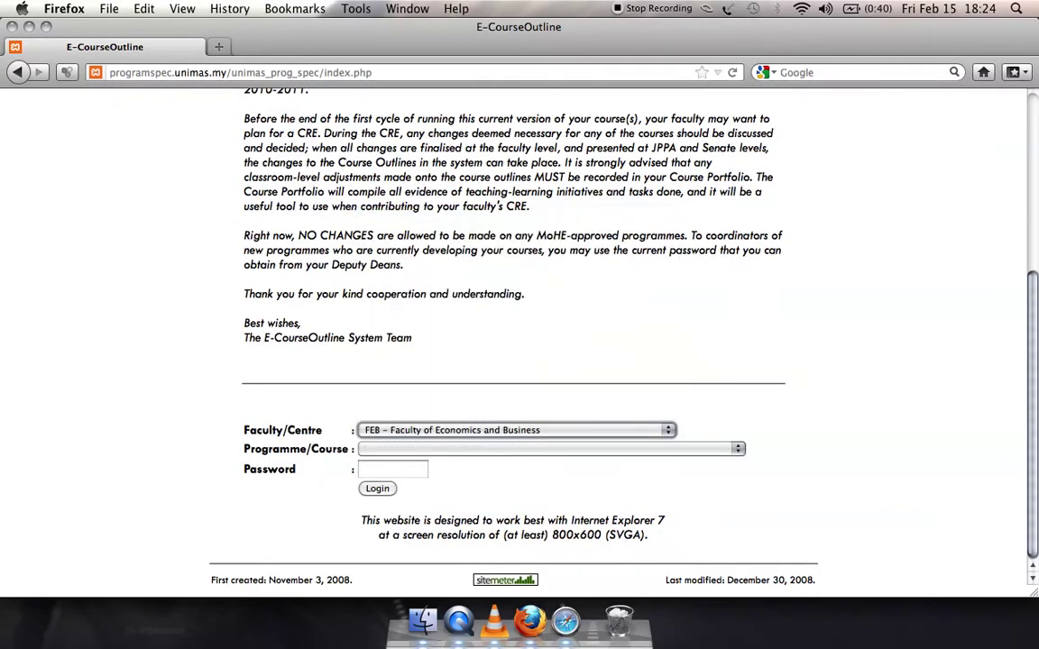
pyautogui.press('Tab')
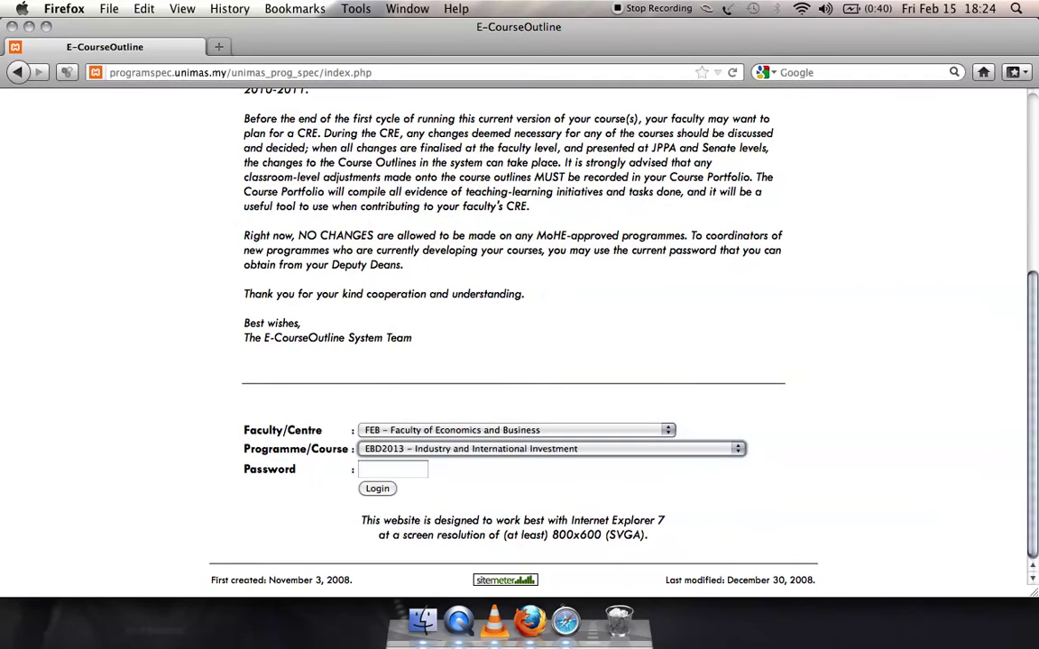
pyautogui.press('Tab')
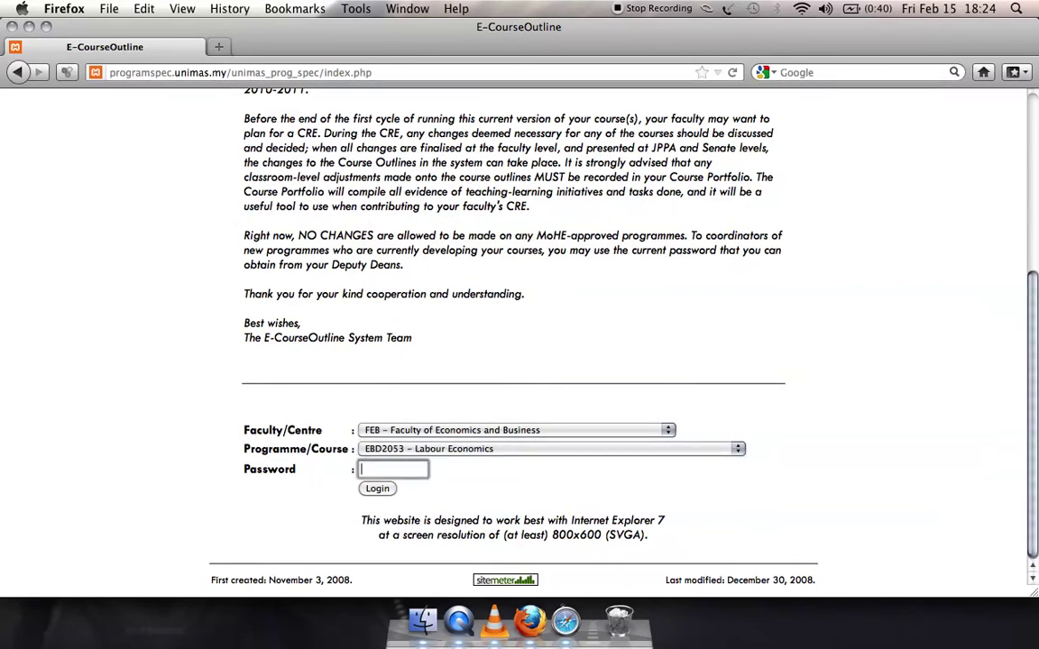
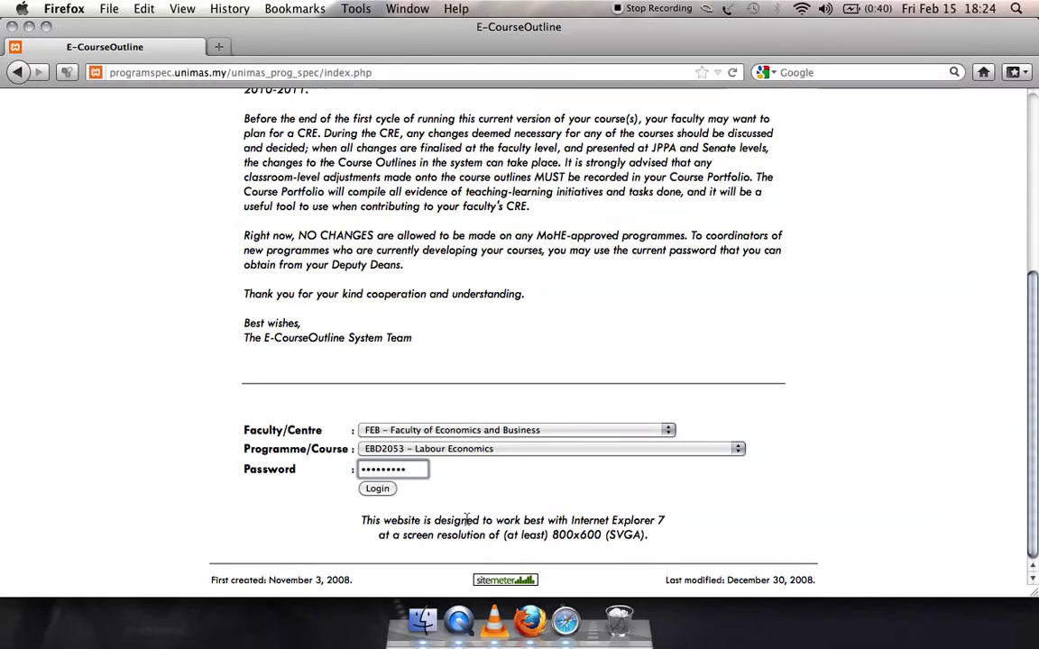
pyautogui.click(390, 489)
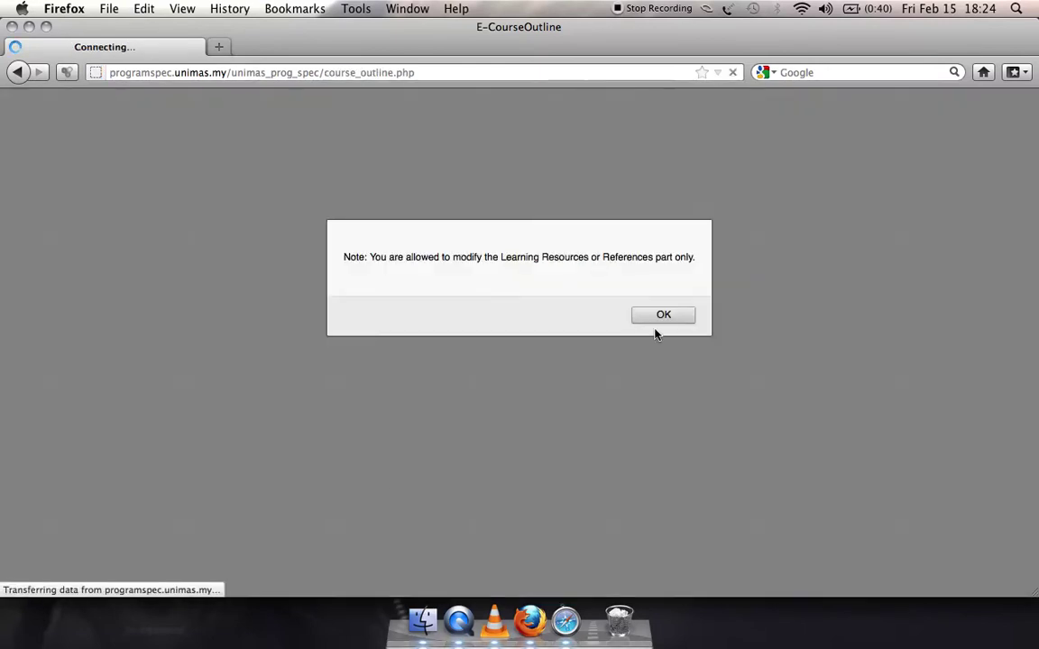
# Dismiss the note about editable sections and close the stray context menu.
pyautogui.click(661, 316)
pyautogui.rightClick(853, 330)
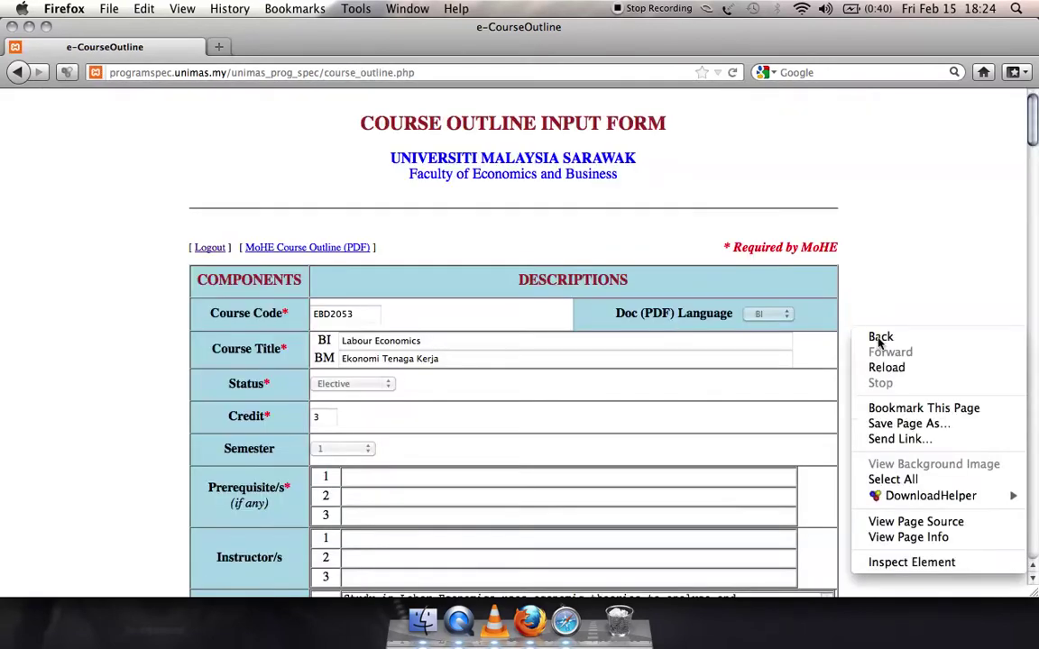
pyautogui.click(868, 580)
# Scroll the Course Outline Input Form down to the Learning Resources or References section.
pyautogui.scroll(-15, 868, 580)
pyautogui.scroll(-2, 868, 580)
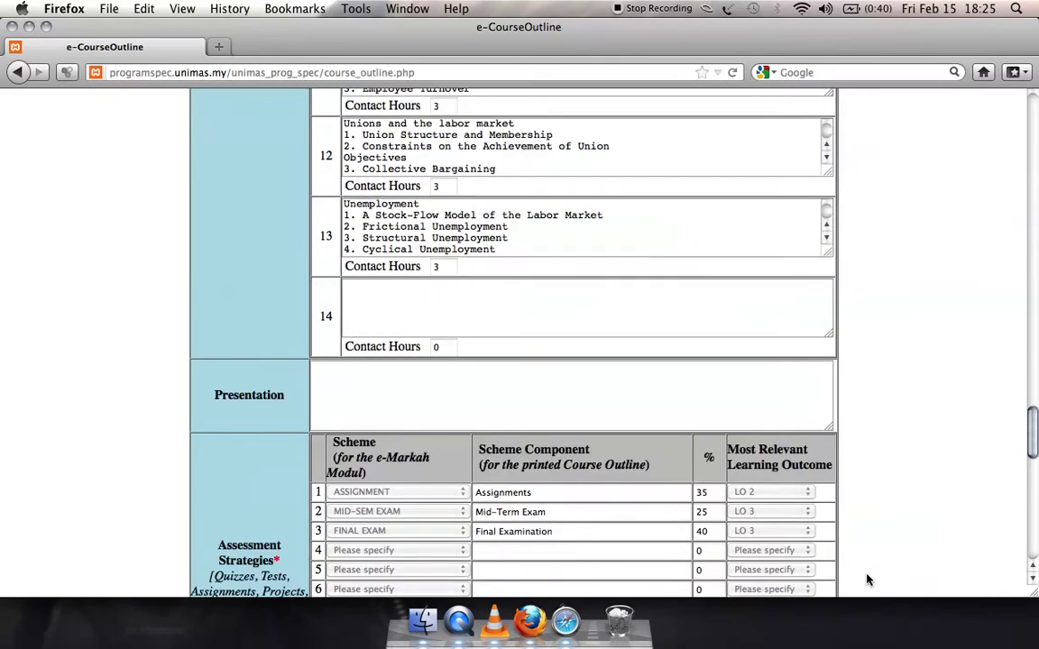
pyautogui.scroll(-2, 867, 580)
pyautogui.scroll(-10, 868, 580)
pyautogui.scroll(-3, 868, 580)
pyautogui.scroll(1, 868, 580)
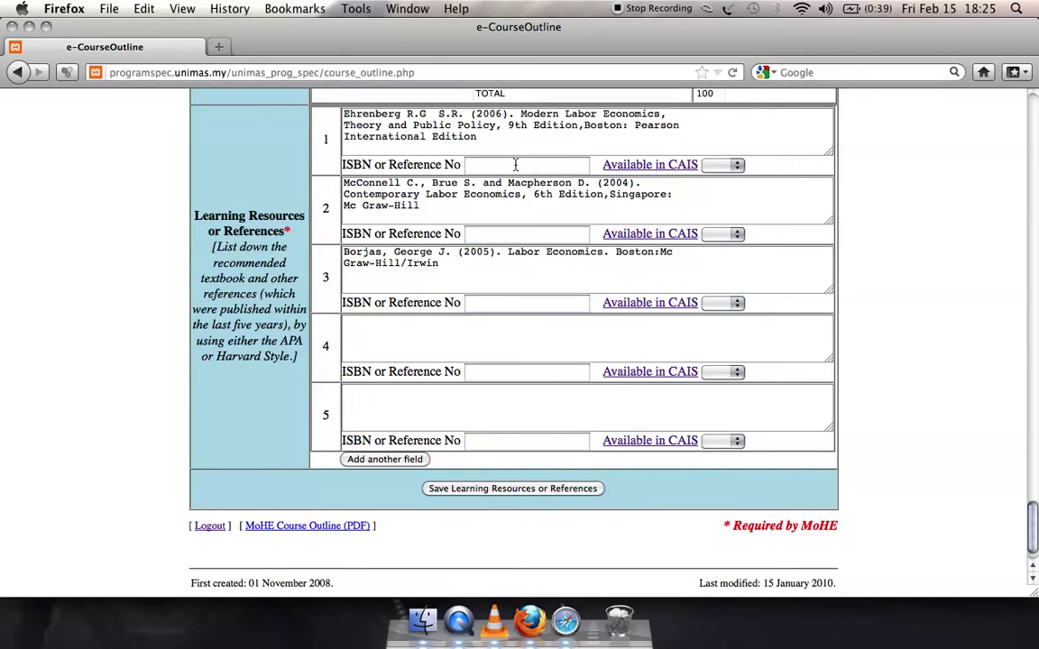
pyautogui.click(516, 165)
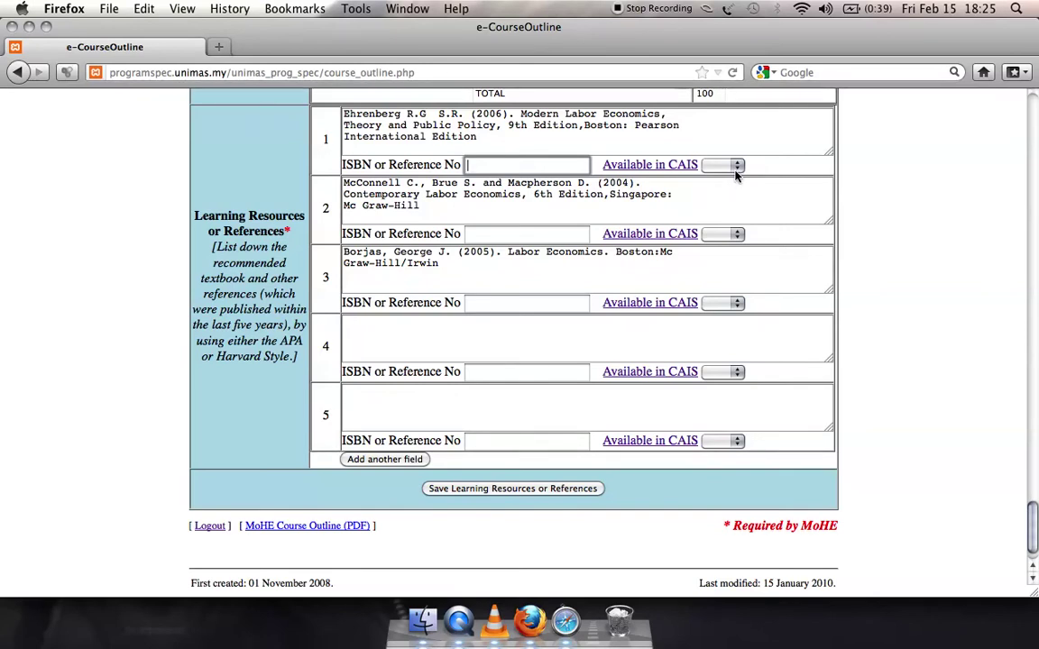
pyautogui.click(735, 171)
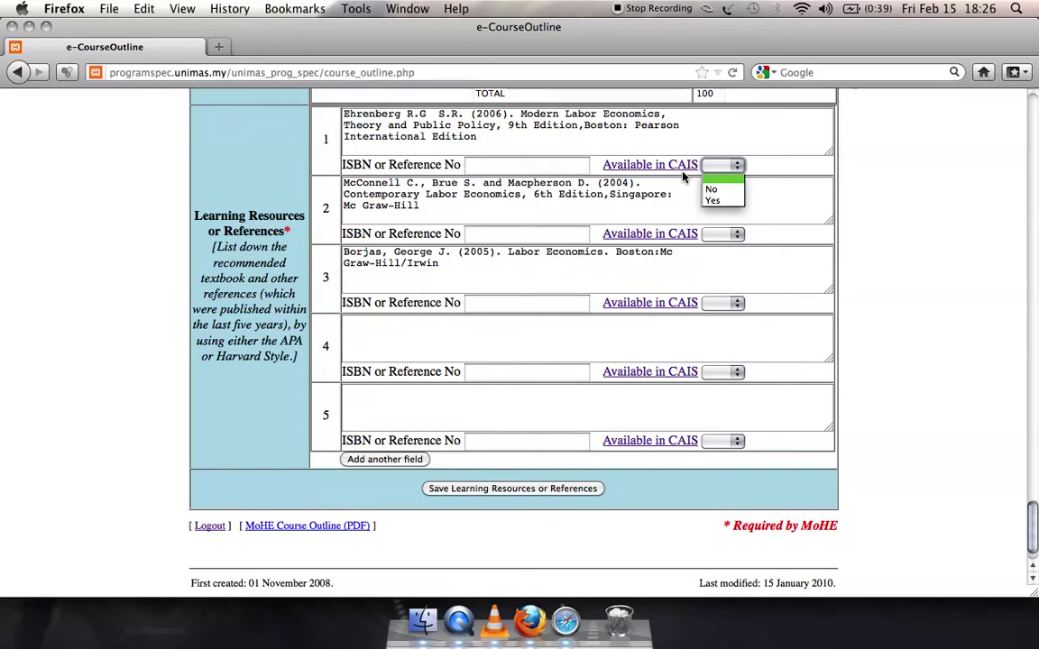
pyautogui.click(705, 175)
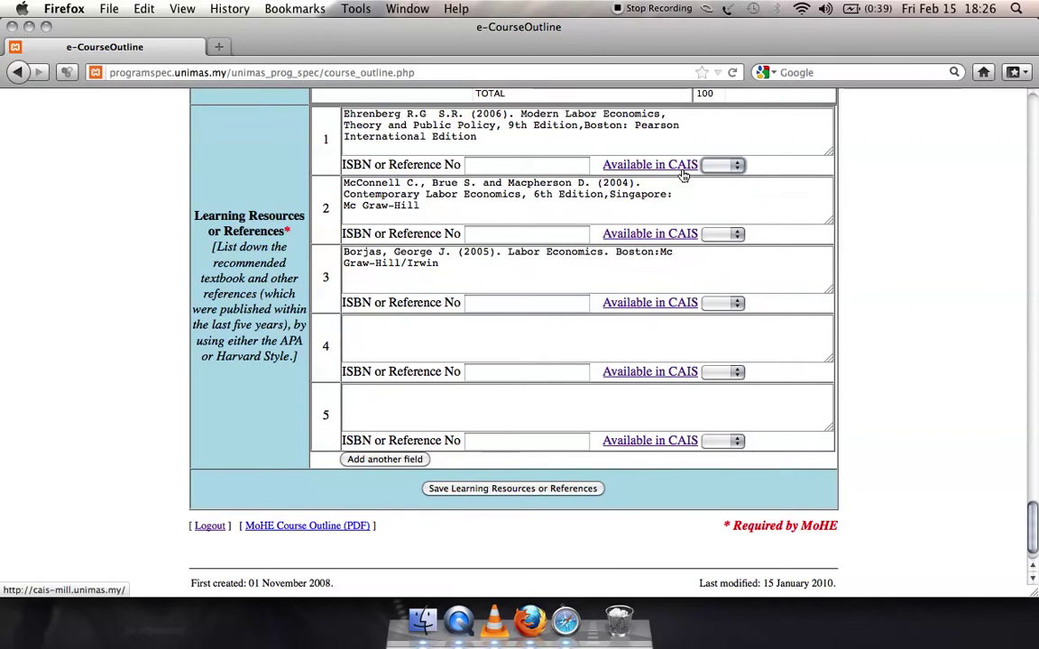
# Open the CAIS library catalogue in a new tab and set the search type to Title.
pyautogui.click(683, 171)
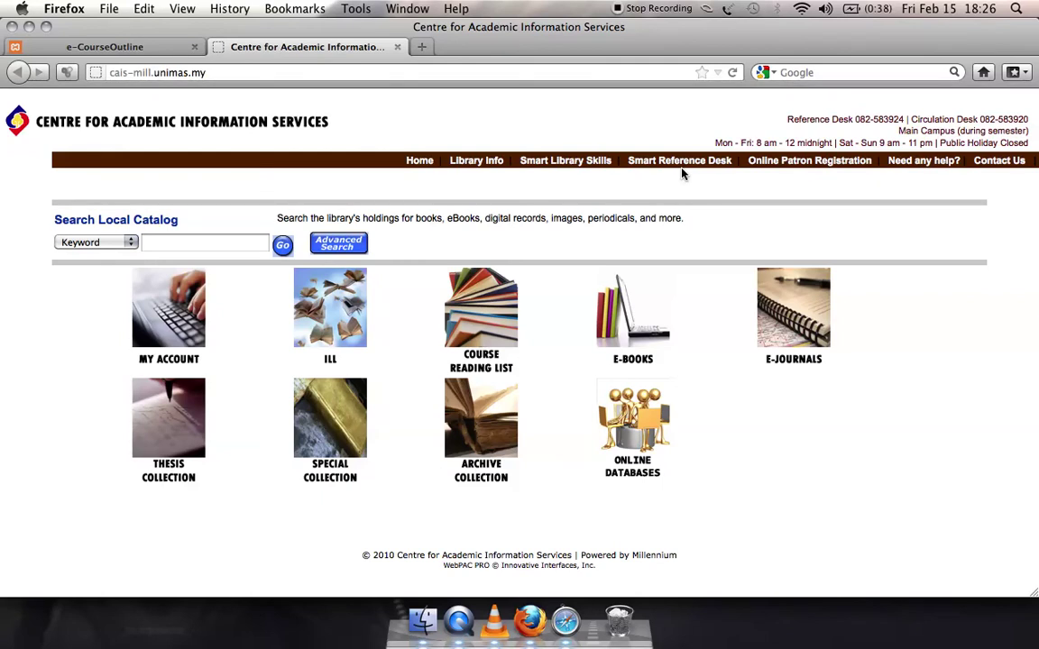
pyautogui.click(129, 246)
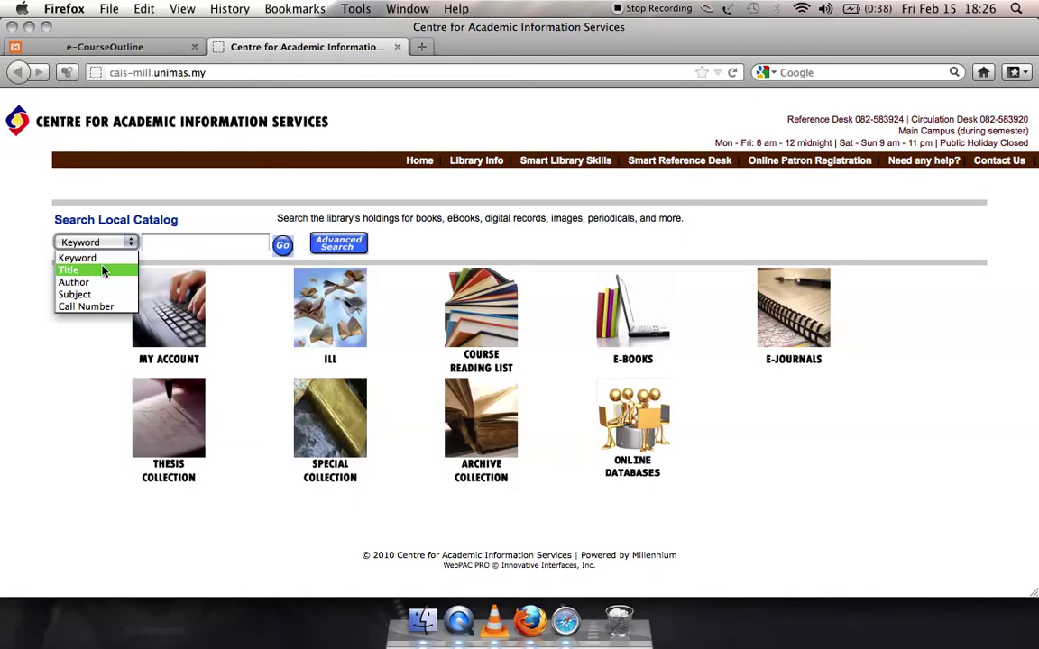
pyautogui.click(104, 270)
# Enter 'Modern Labor Economics' as the title search term, keeping the Title search type.
pyautogui.click(171, 245)
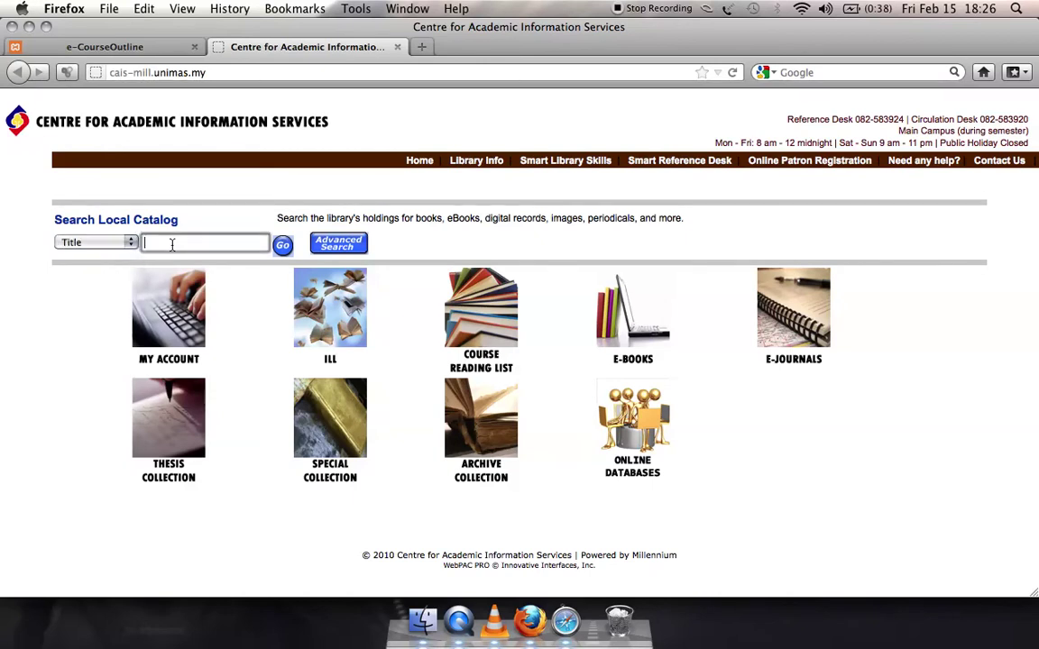
pyautogui.write('mo')
pyautogui.press('Down')
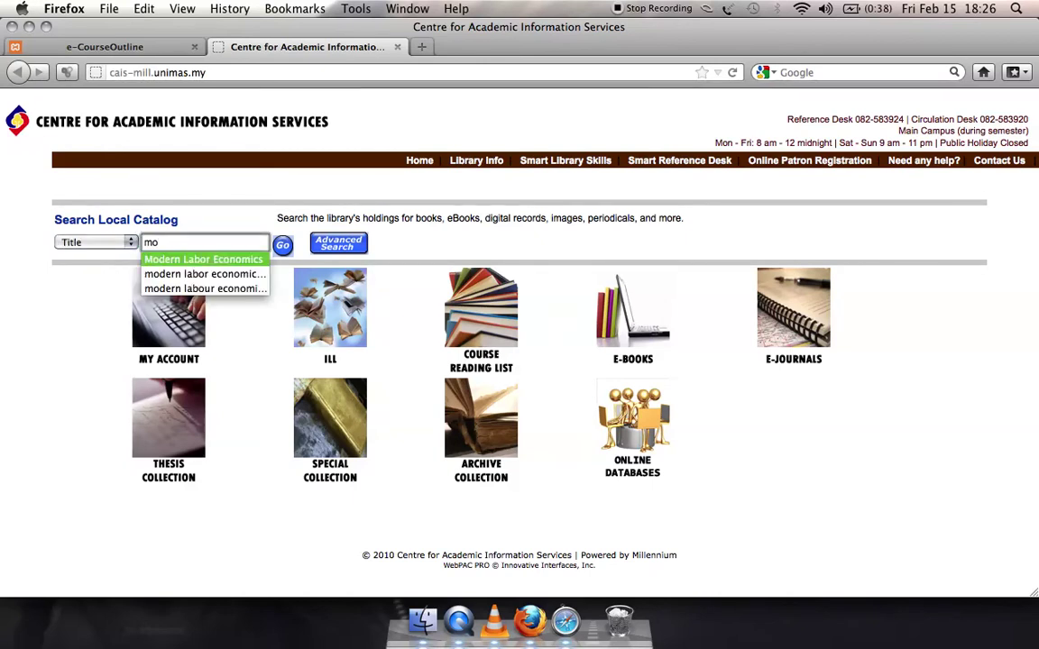
pyautogui.press('Return')
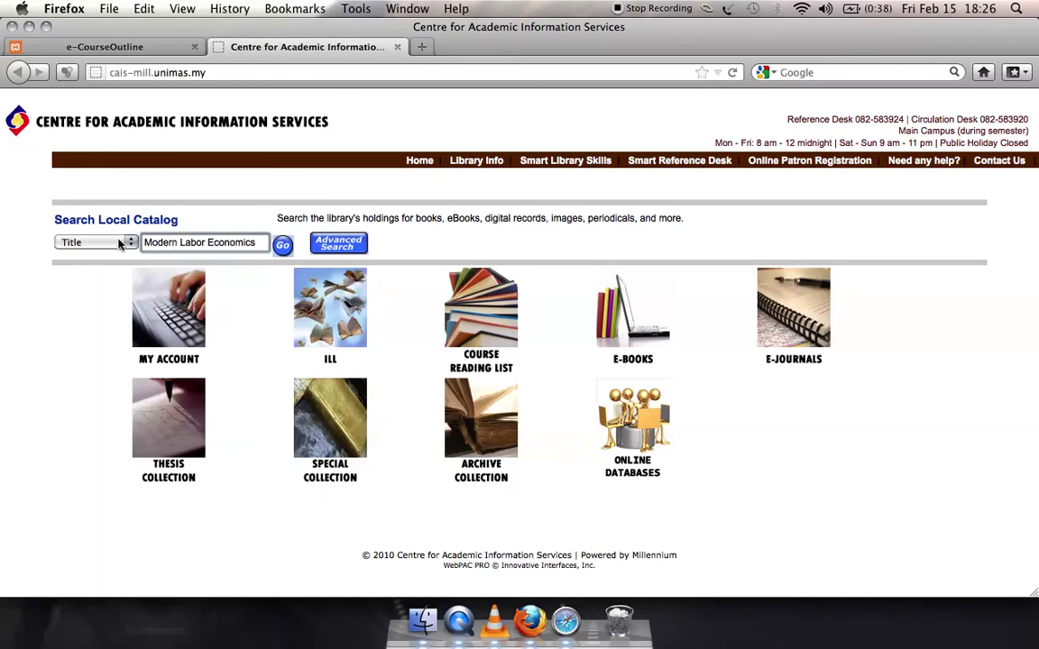
pyautogui.click(128, 244)
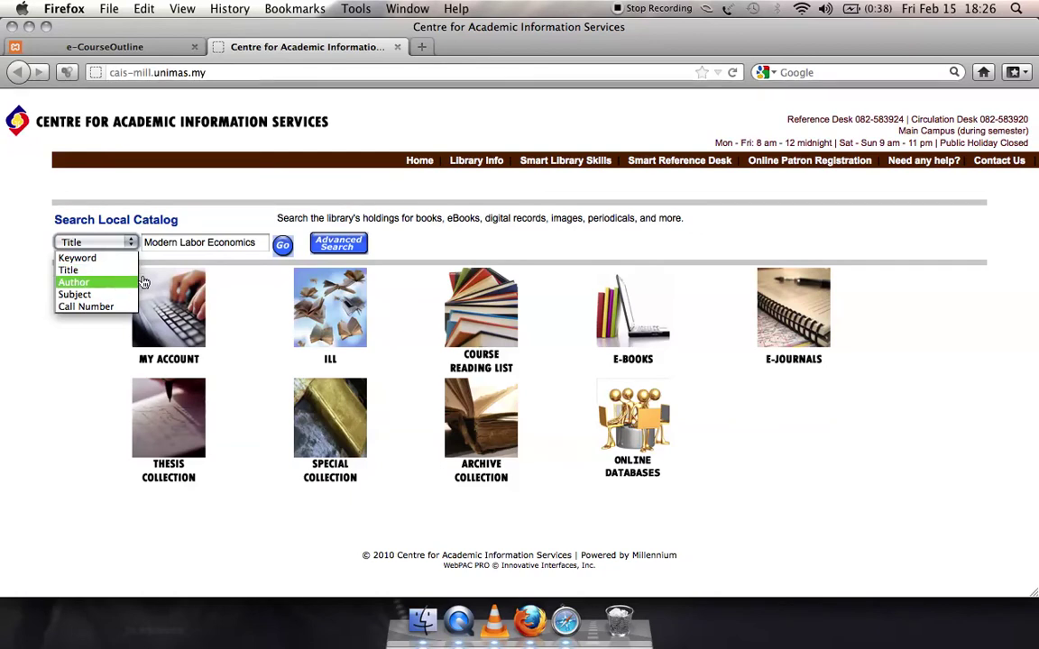
pyautogui.click(266, 270)
# Run the title search and open More Details for the 2006 Modern labor economics edition.
pyautogui.click(283, 257)
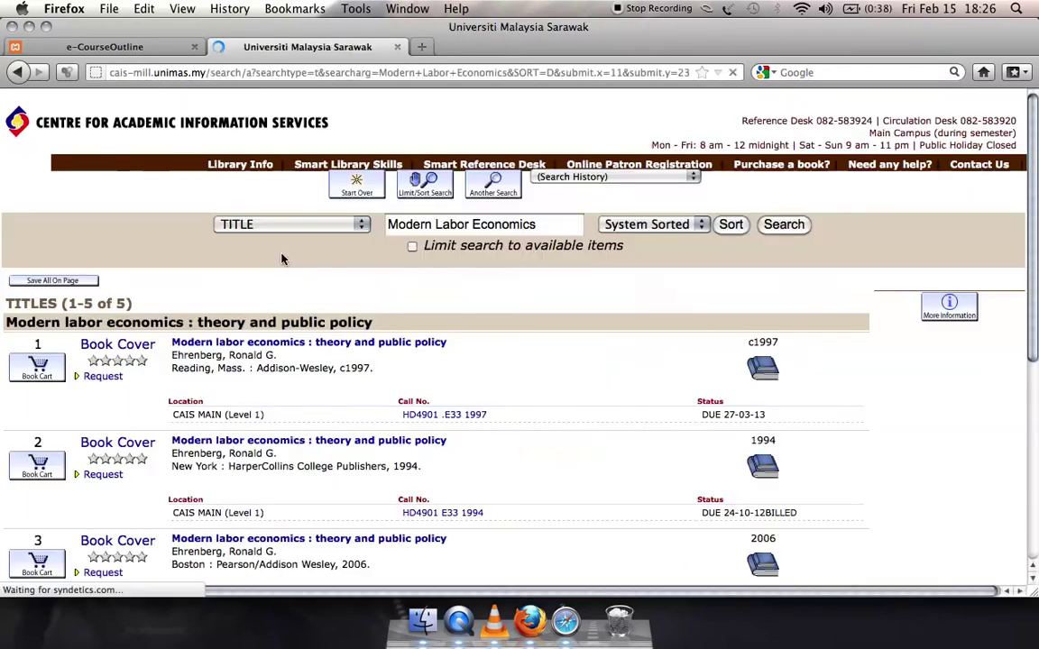
pyautogui.scroll(-3, 643, 366)
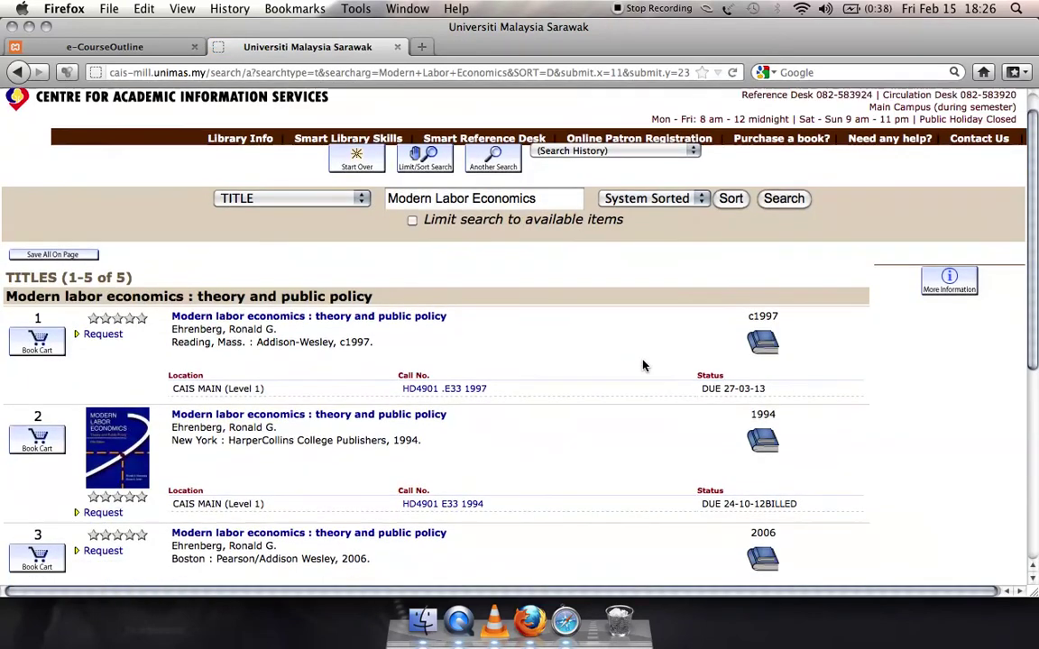
pyautogui.scroll(-4, 643, 364)
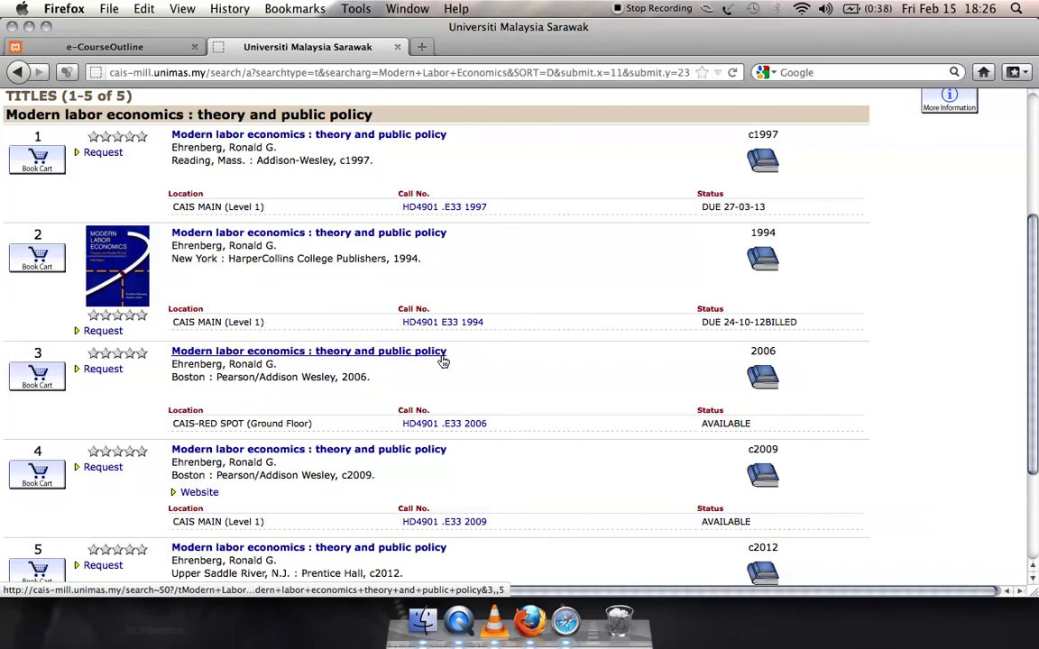
pyautogui.click(442, 358)
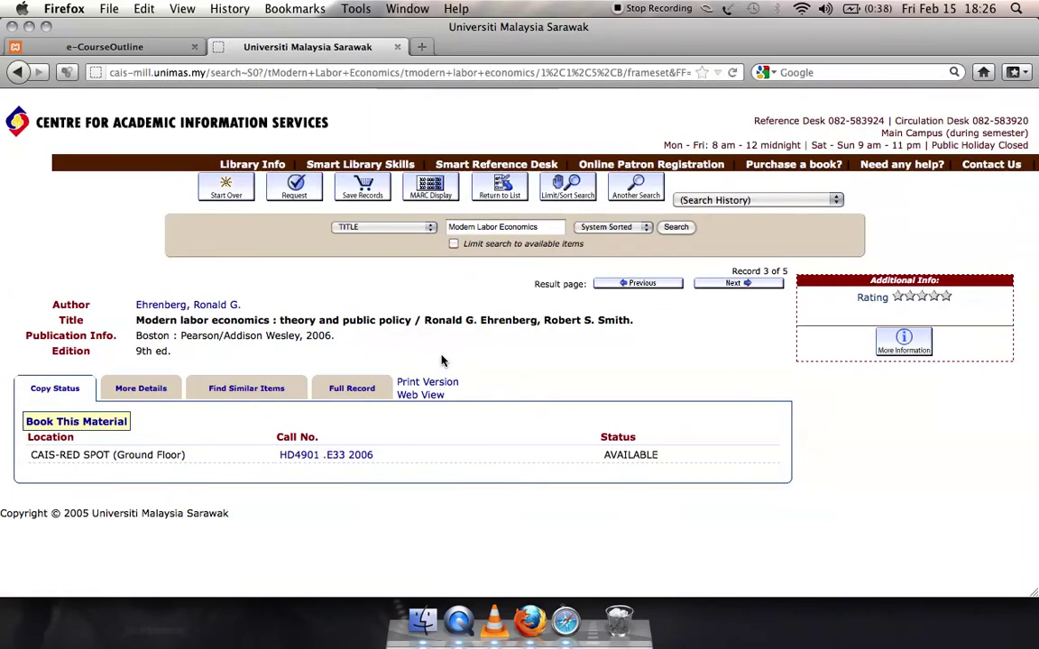
pyautogui.click(162, 397)
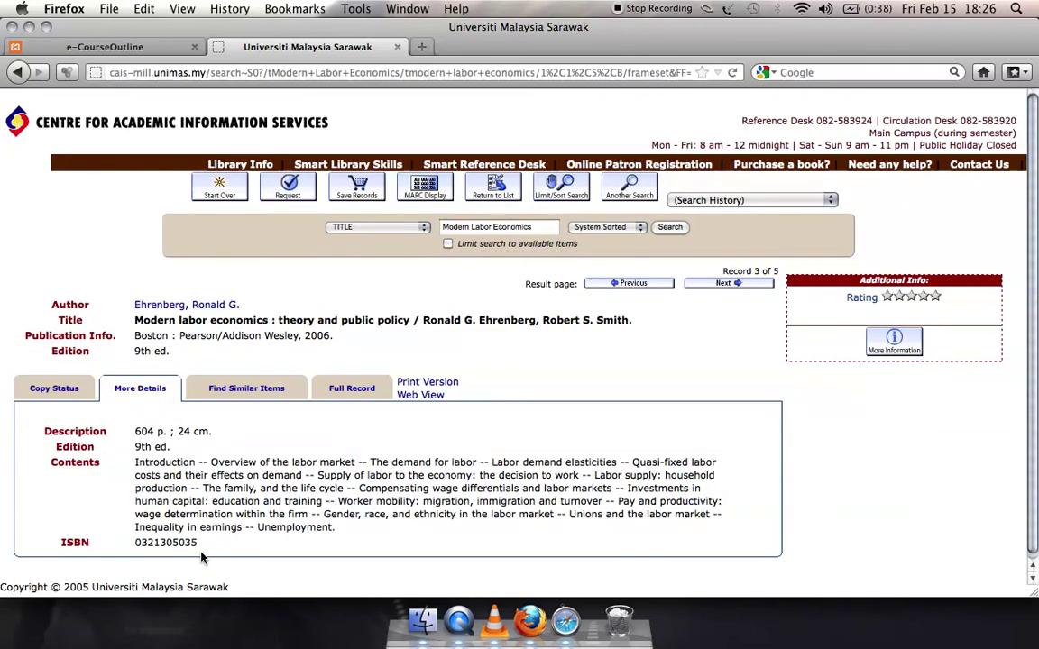
pyautogui.moveTo(197, 542); pyautogui.dragTo(136, 542)
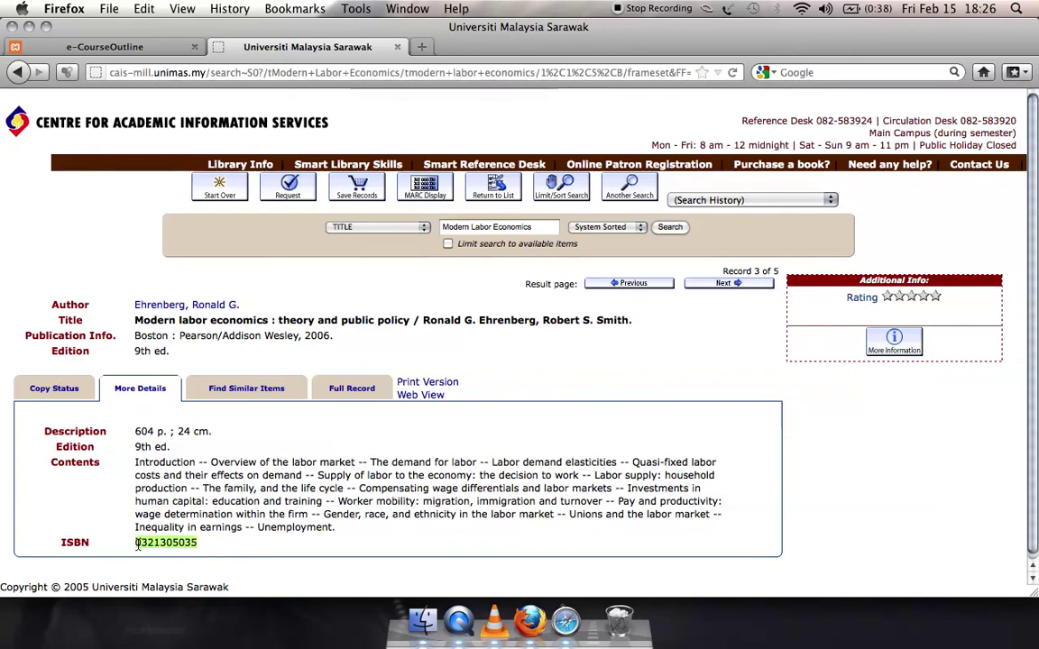
pyautogui.rightClick(144, 539)
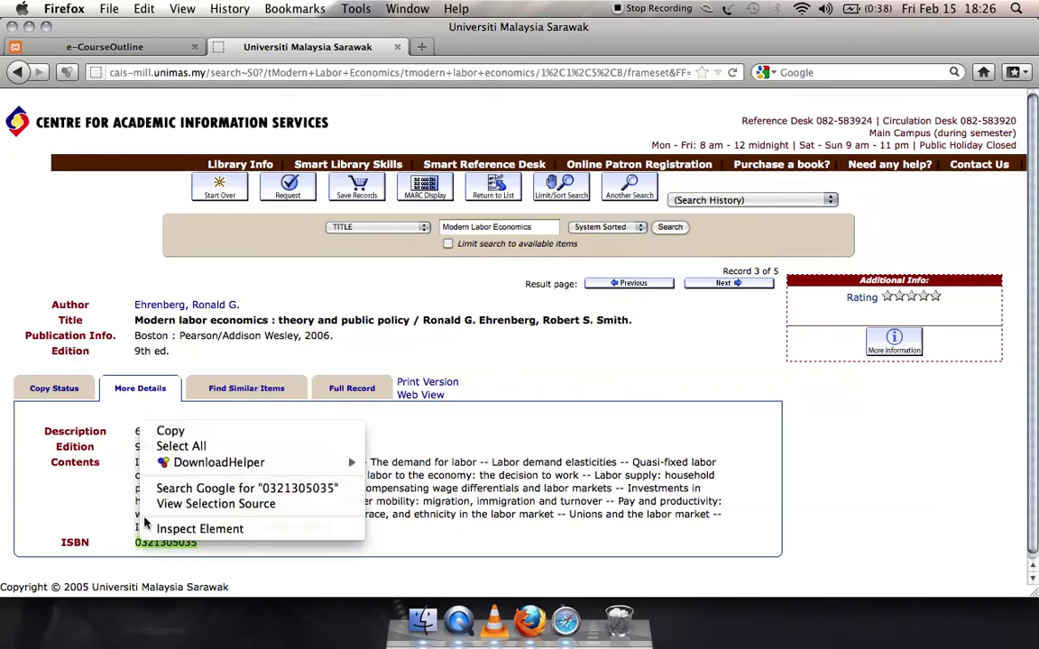
pyautogui.click(171, 431)
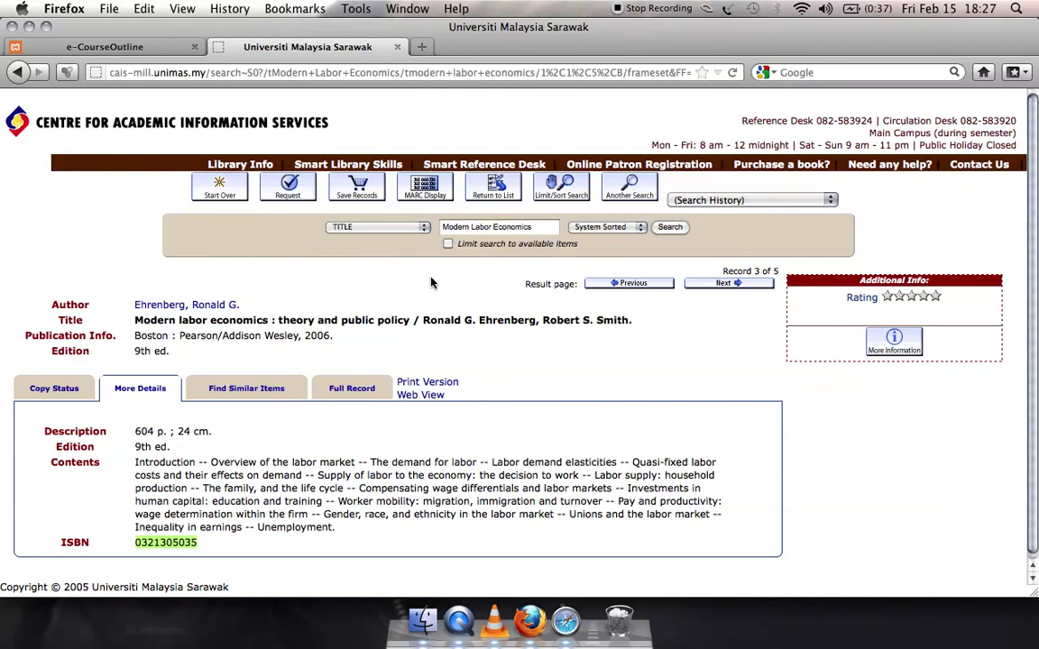
pyautogui.moveTo(335, 337); pyautogui.dragTo(305, 337)
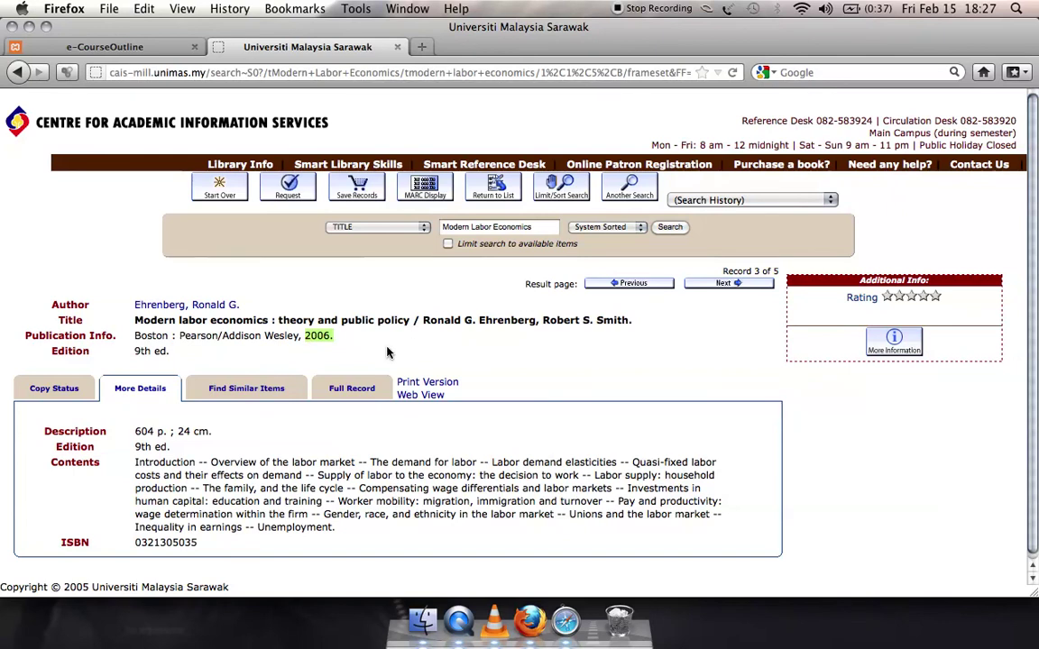
pyautogui.click(284, 302)
pyautogui.click(135, 47)
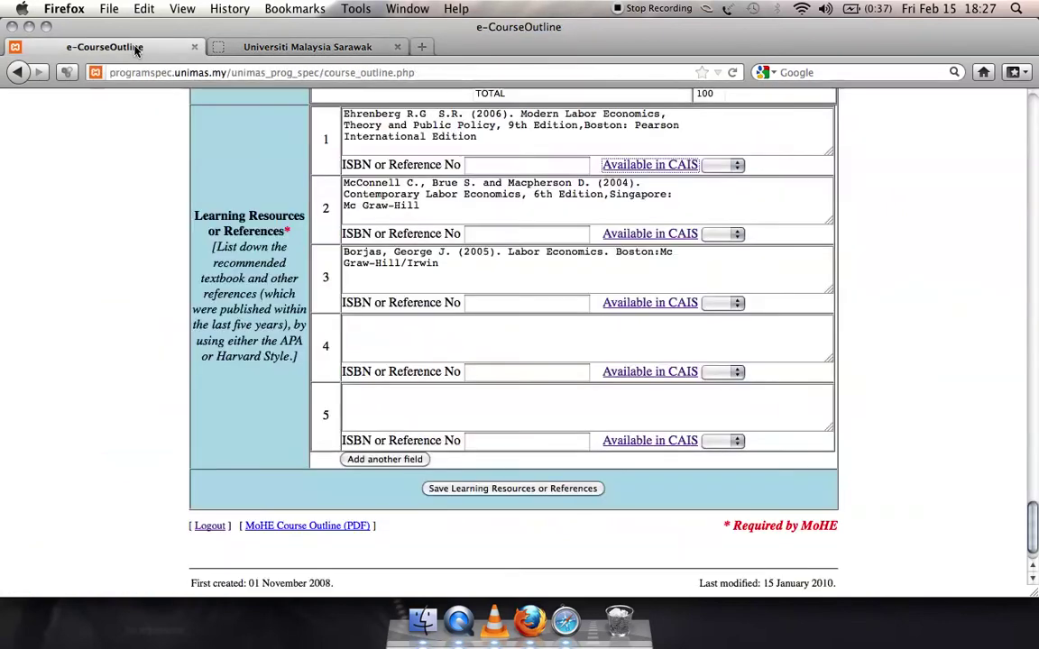
pyautogui.rightClick(473, 164)
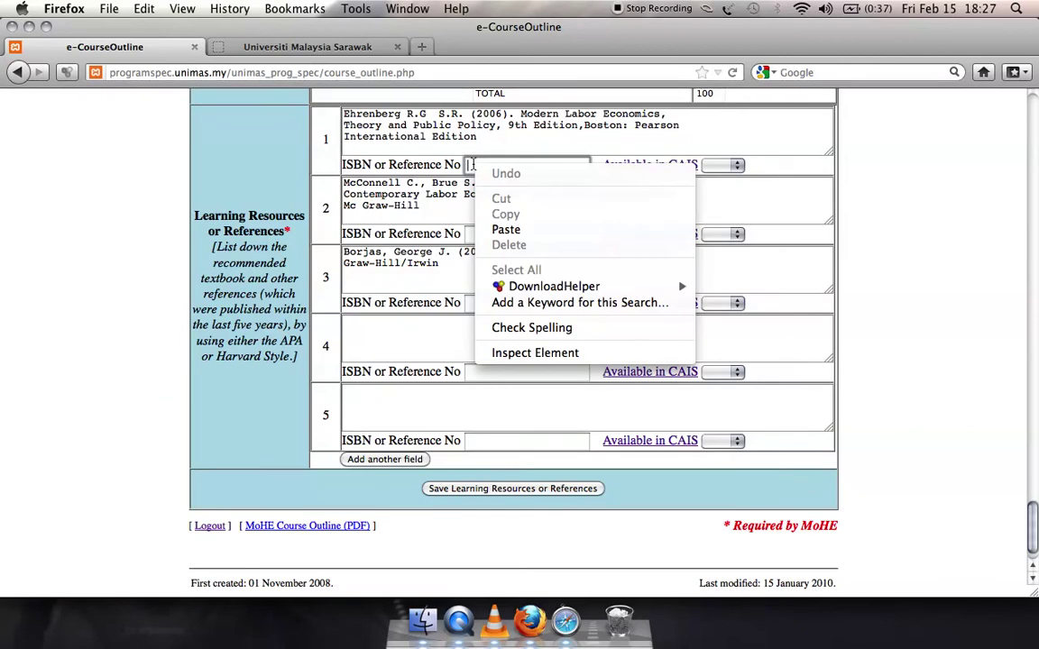
pyautogui.click(501, 229)
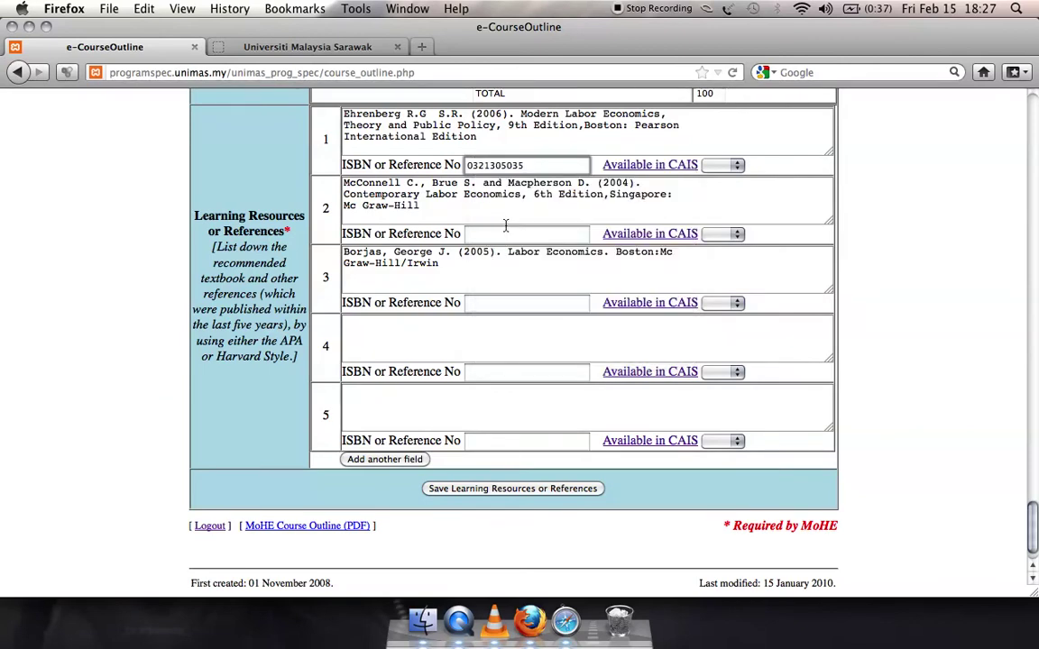
pyautogui.click(736, 166)
pyautogui.click(724, 199)
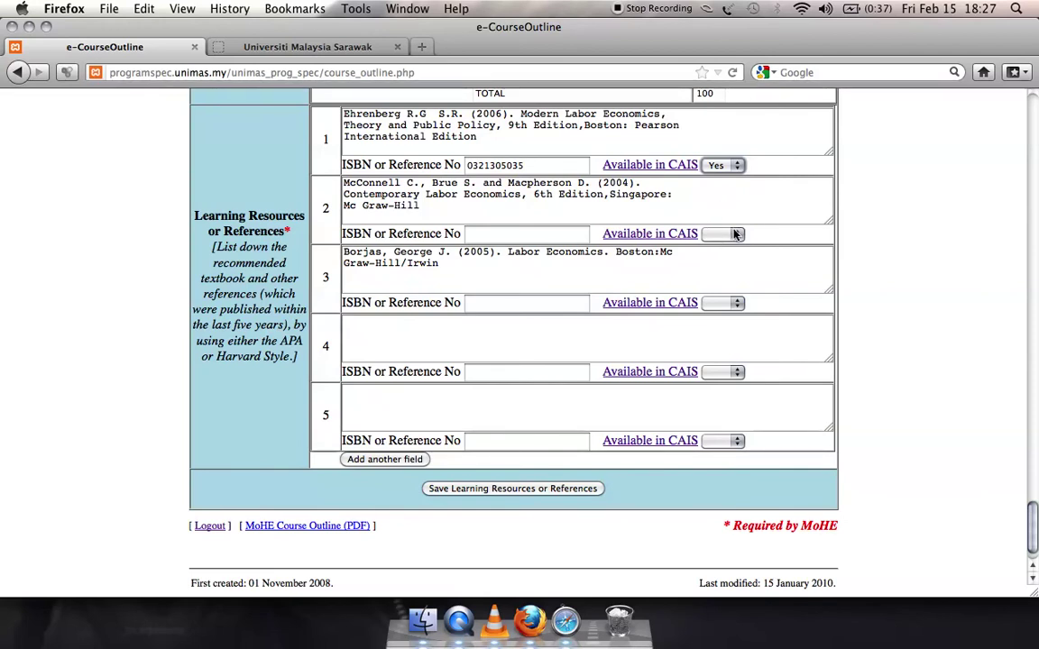
pyautogui.click(726, 165)
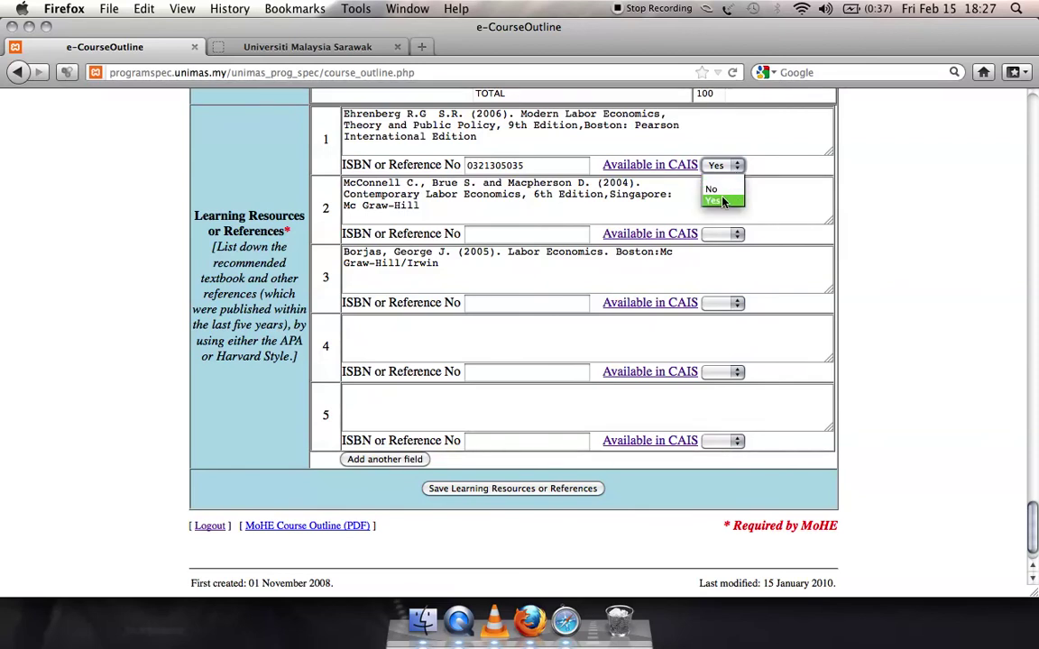
pyautogui.click(790, 231)
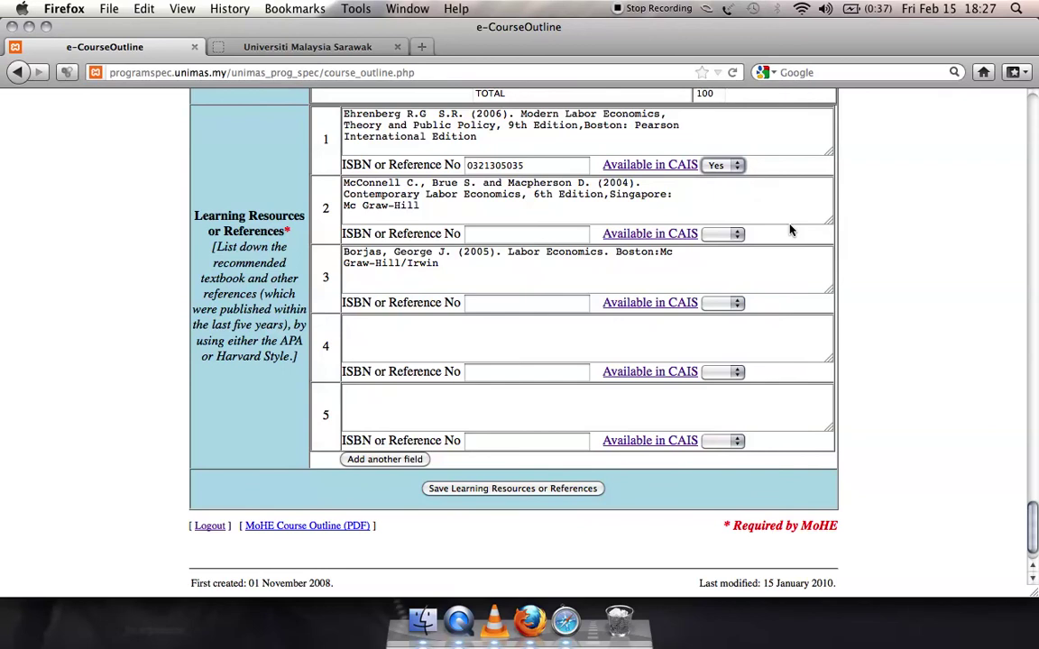